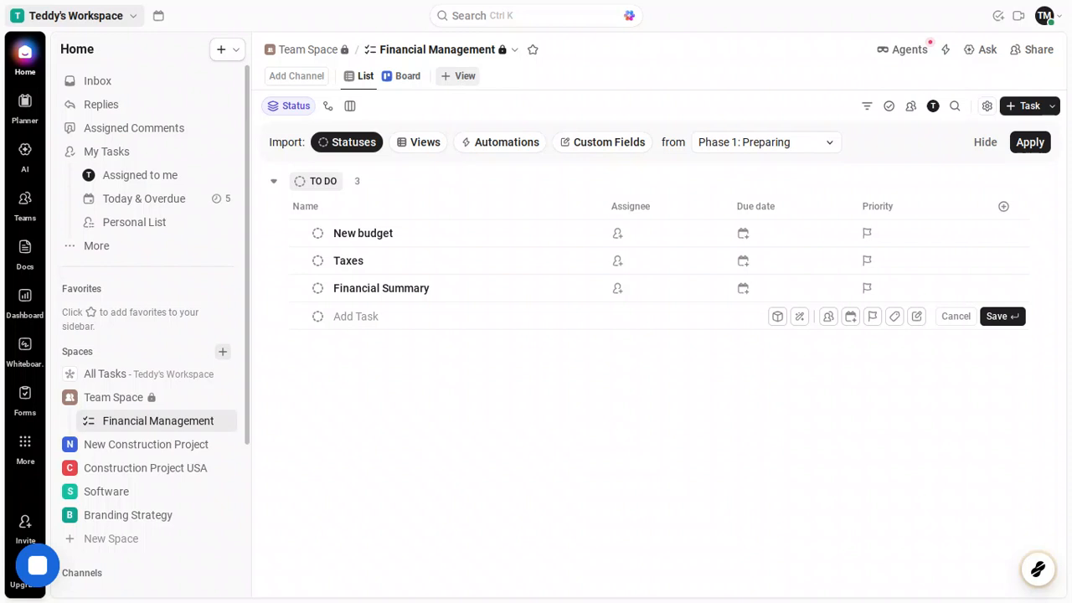
{"action": "left_click", "coordinate": [462, 81]}
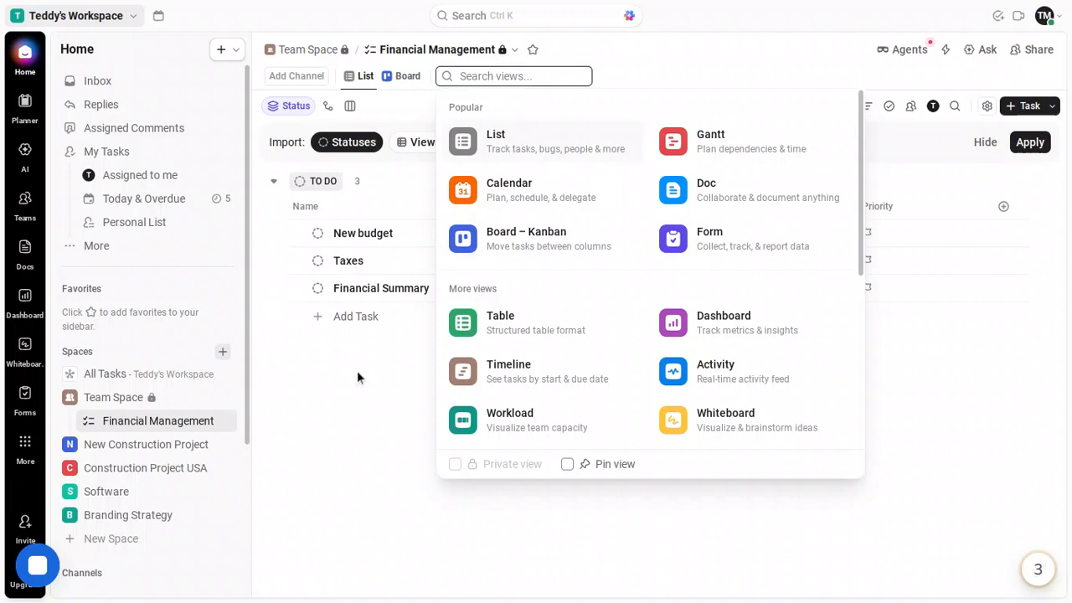
{"action": "left_click", "coordinate": [200, 129]}
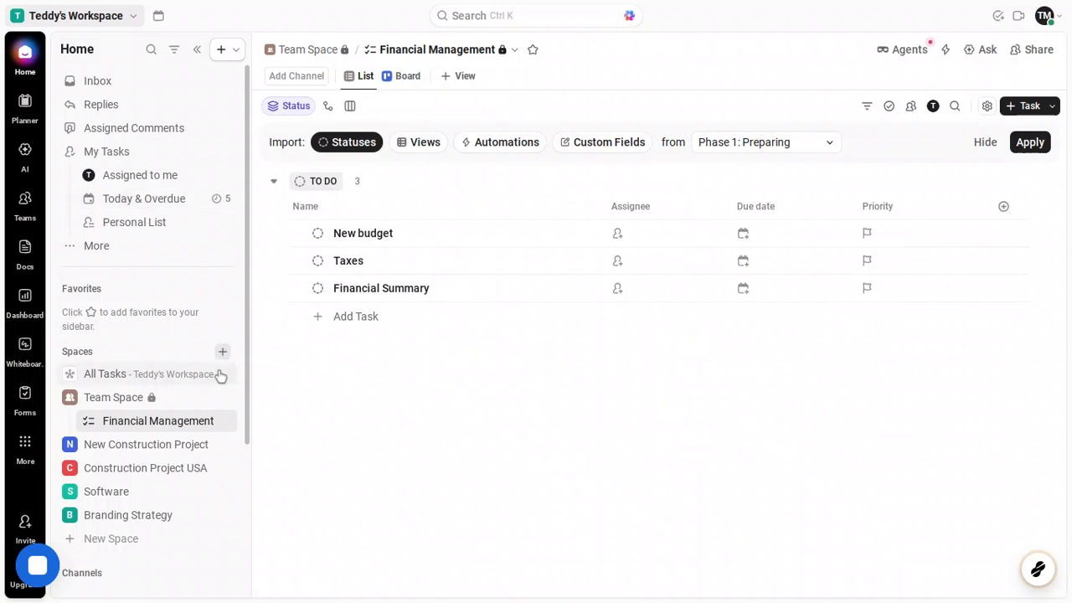
Browse the templates from the Financial Management list's options and search them for "time tracking".
{"action": "left_click", "coordinate": [208, 421]}
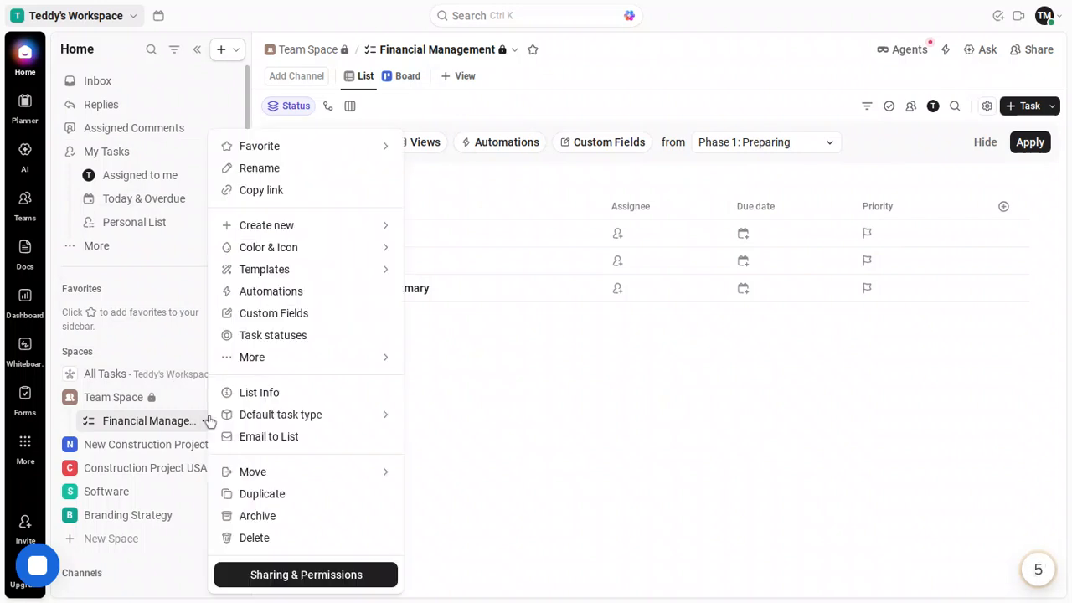
{"action": "mouse_move", "coordinate": [354, 255]}
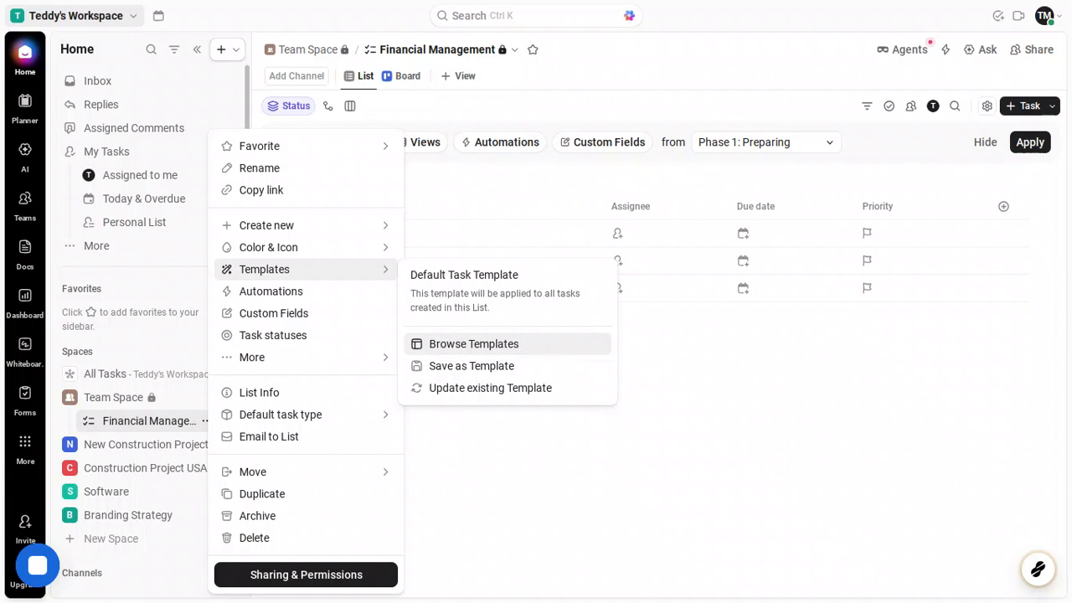
{"action": "left_click", "coordinate": [550, 345]}
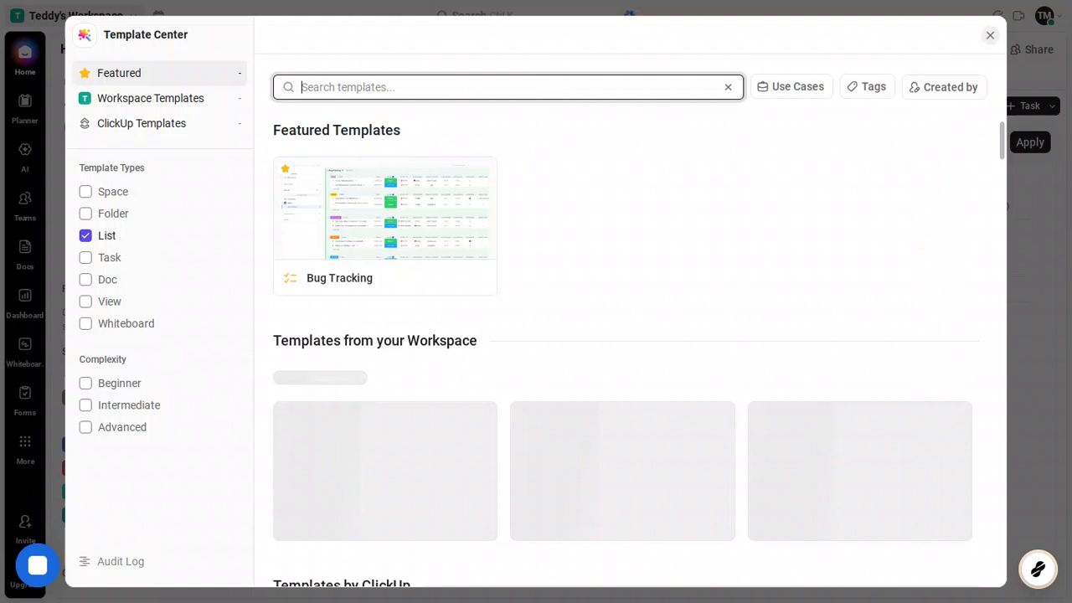
{"action": "type", "text": "time"}
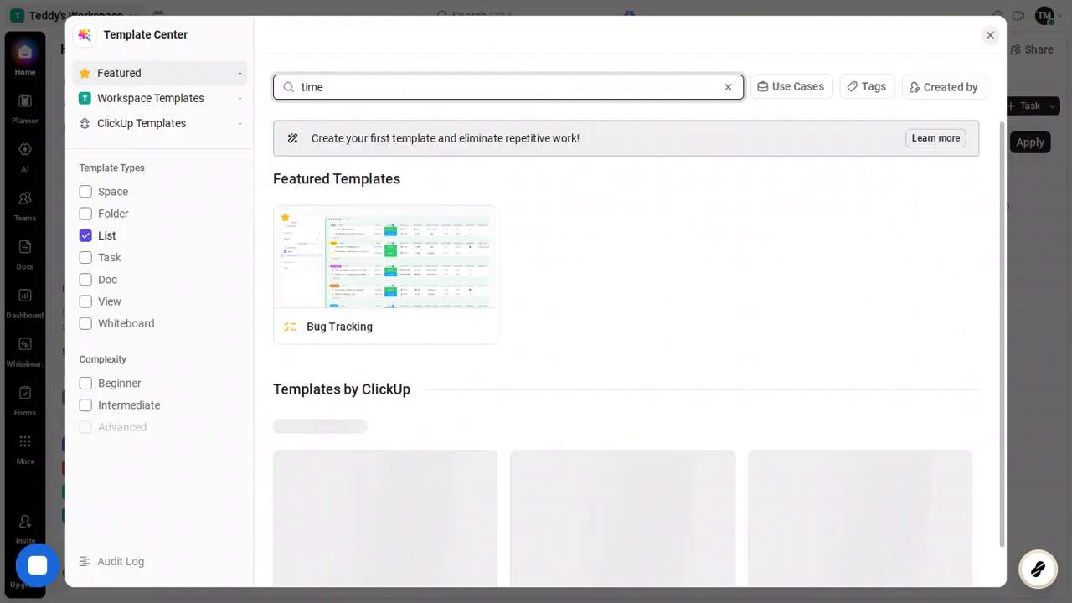
{"action": "type", "text": " tracki"}
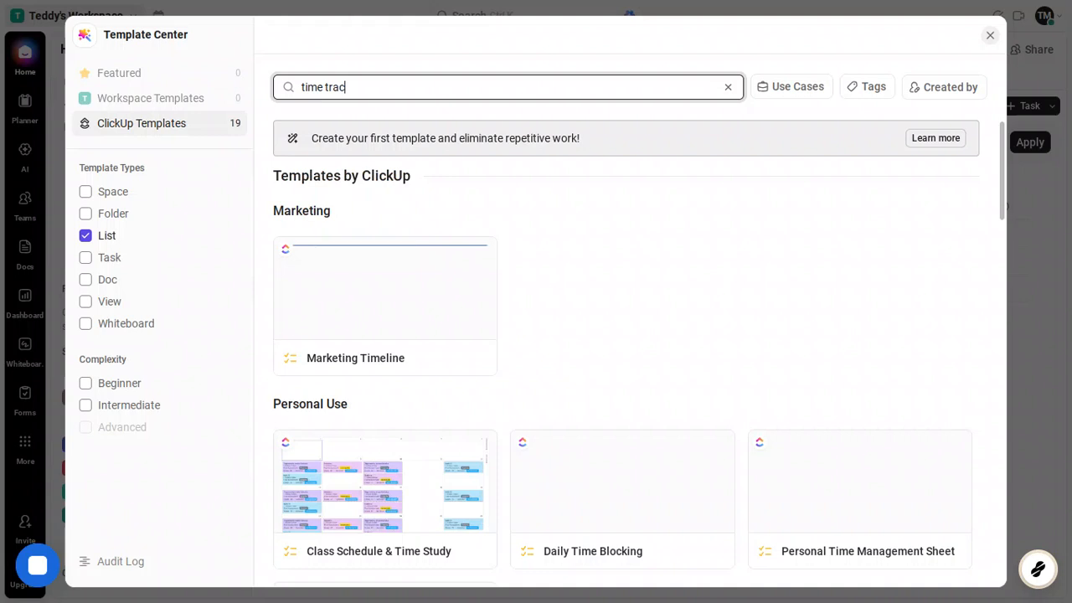
{"action": "type", "text": "ng"}
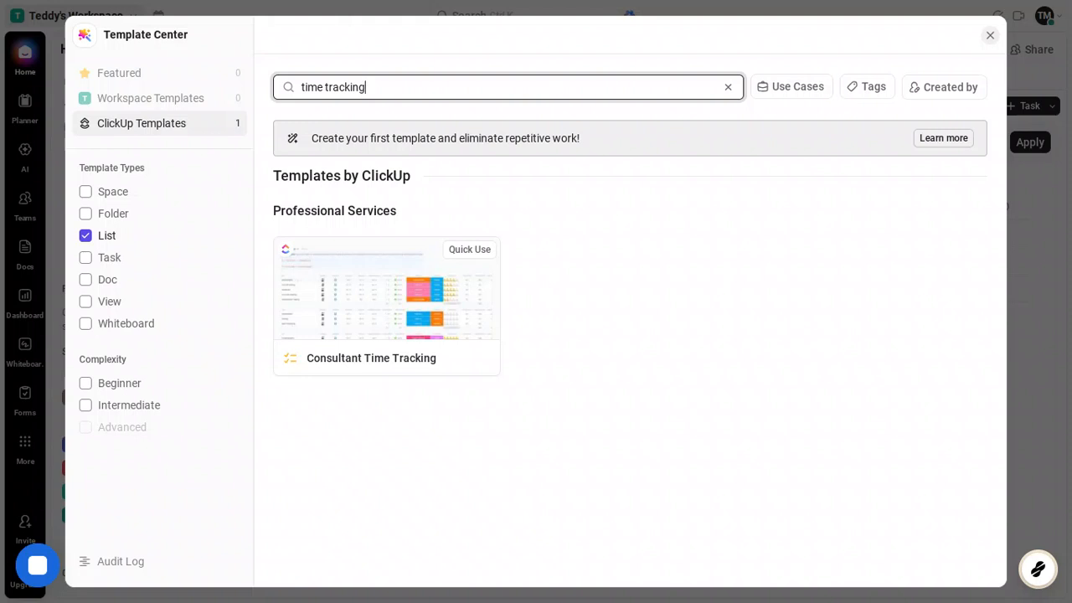
Create a list in Team Space from the Consultant Time Tracking template, importing everything with dates as is and no archived tasks.
{"action": "left_click", "coordinate": [402, 345]}
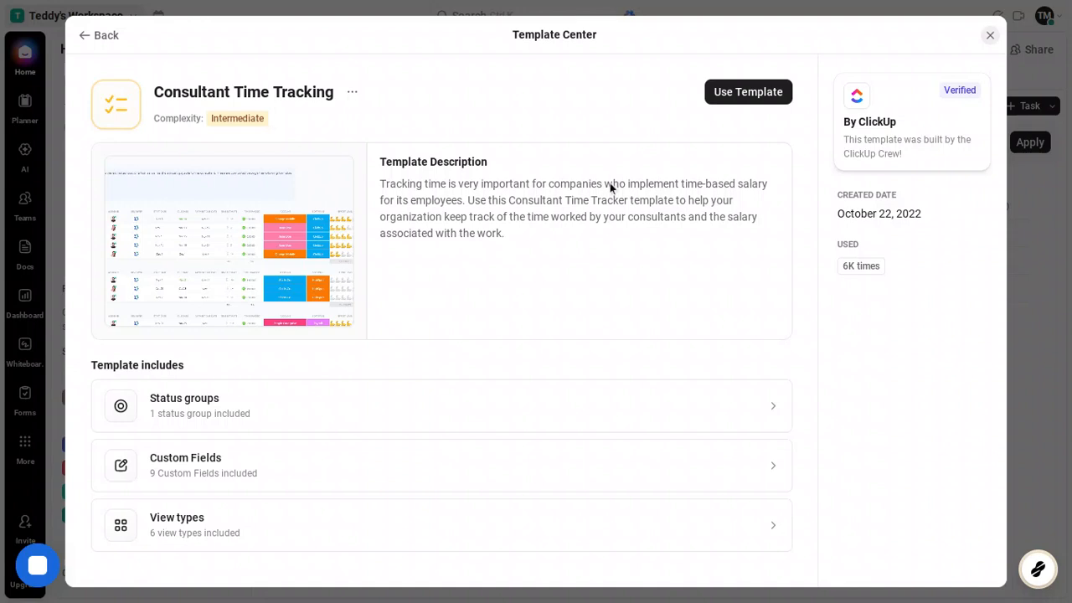
{"action": "left_click", "coordinate": [748, 93]}
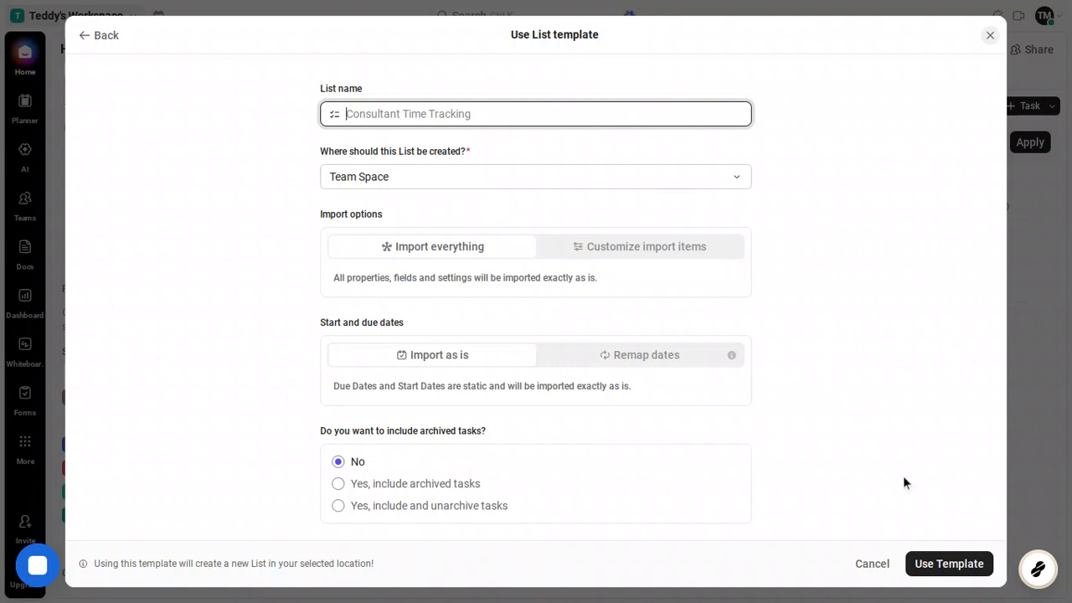
{"action": "left_click", "coordinate": [950, 565]}
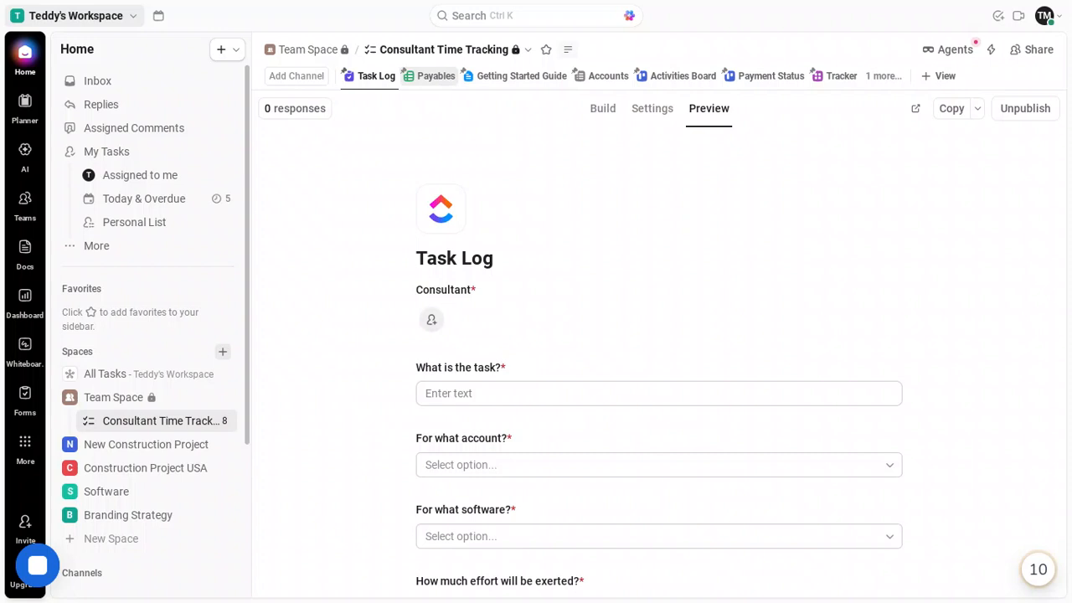
Review the Payables view, and examine the Accounts view's time, cost and payment columns across all software groups.
{"action": "left_click", "coordinate": [429, 75]}
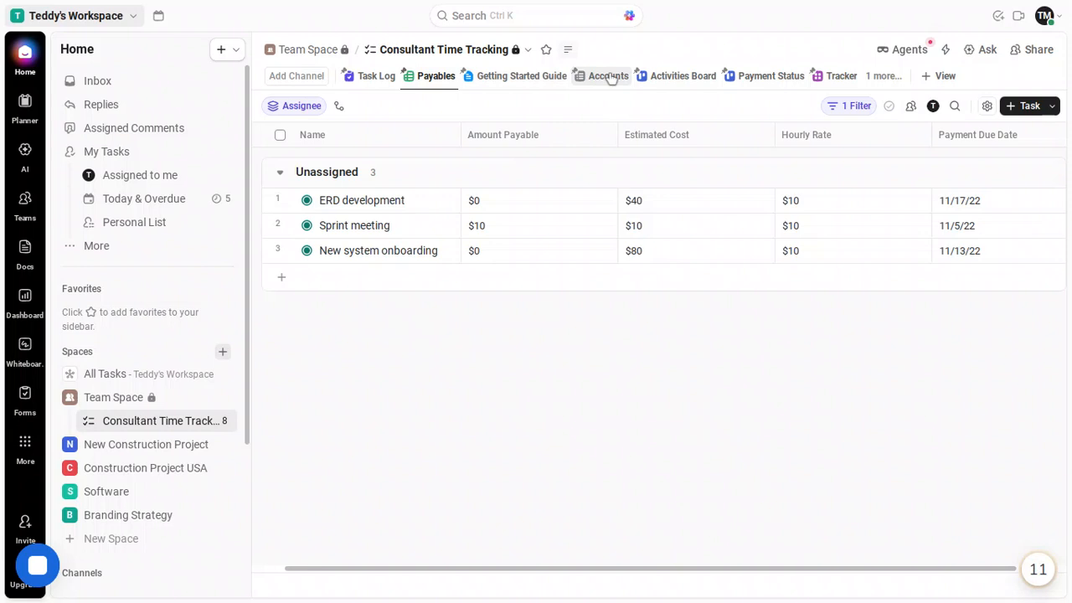
{"action": "left_click", "coordinate": [609, 76]}
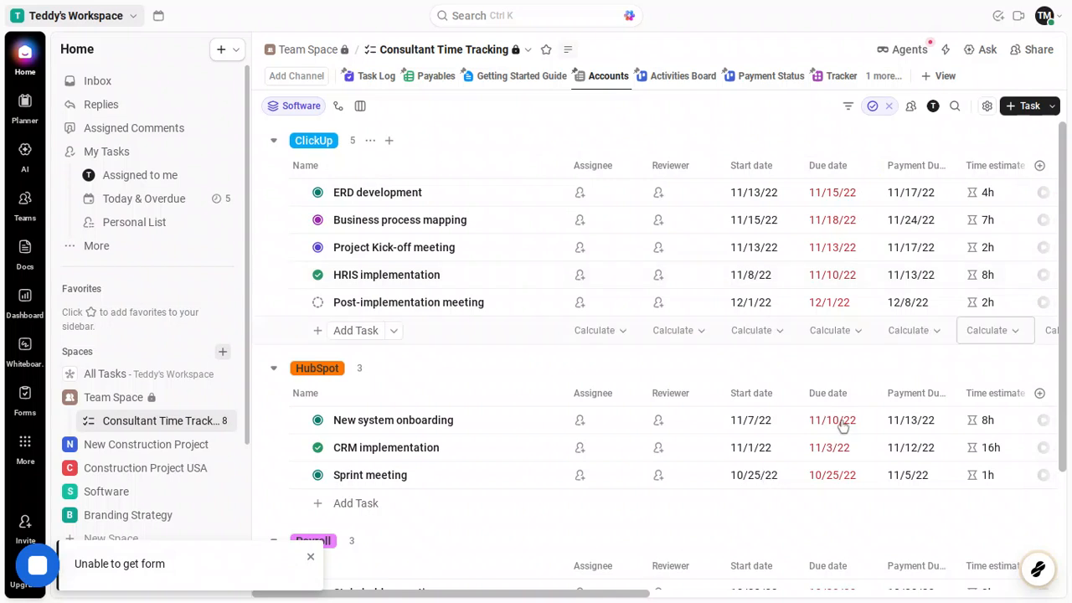
{"action": "scroll", "coordinate": [843, 425], "scroll_direction": "right", "scroll_amount": 5}
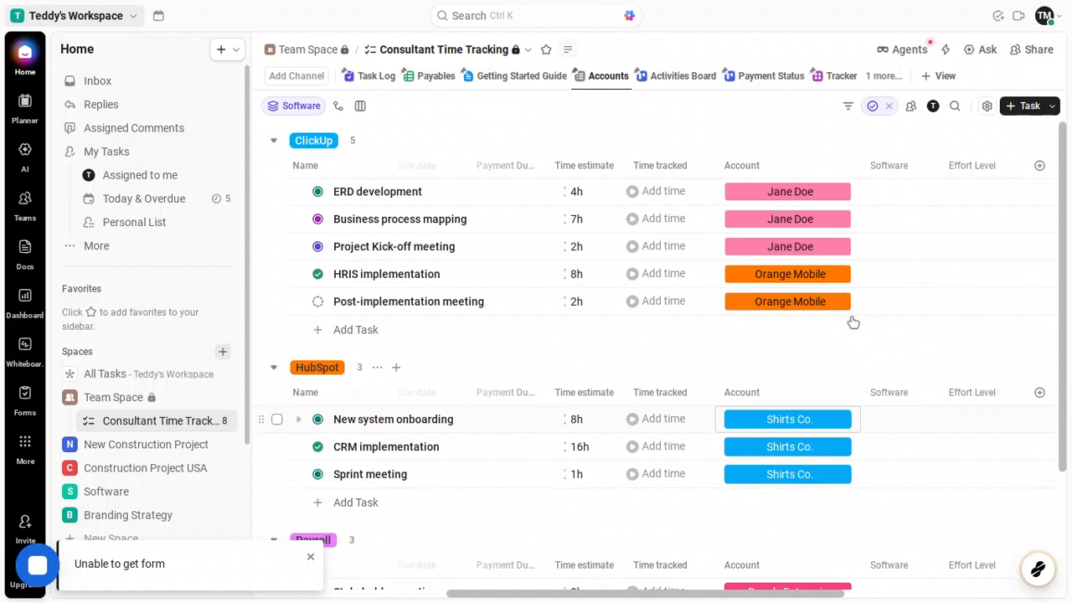
{"action": "scroll", "coordinate": [851, 324], "scroll_direction": "right", "scroll_amount": 5}
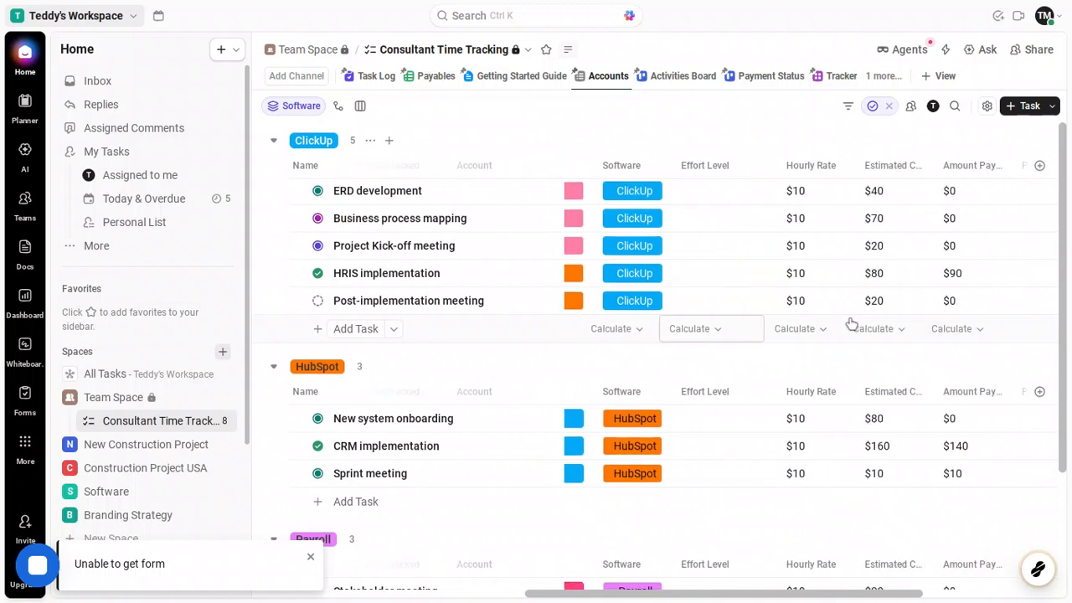
{"action": "scroll", "coordinate": [879, 327], "scroll_direction": "right", "scroll_amount": 3}
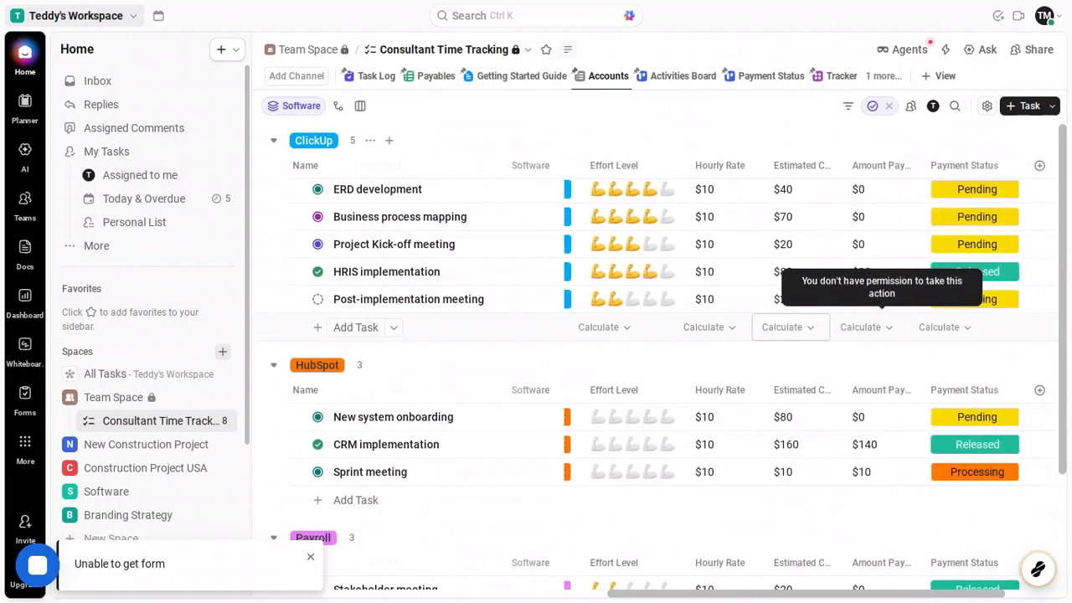
{"action": "scroll", "coordinate": [879, 327], "scroll_direction": "left", "scroll_amount": 3}
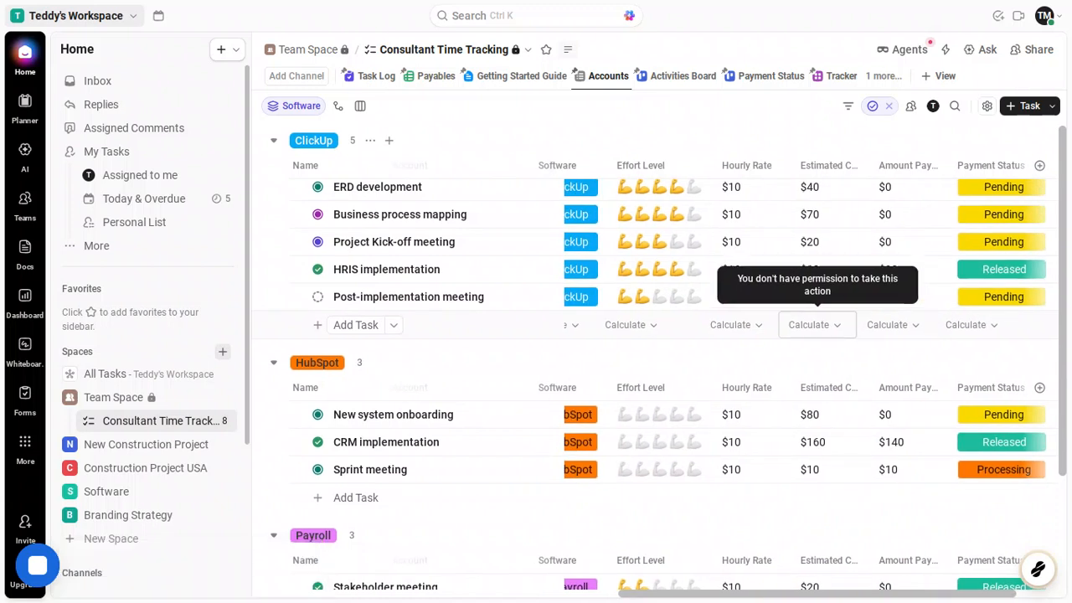
{"action": "scroll", "coordinate": [817, 325], "scroll_direction": "right", "scroll_amount": 3}
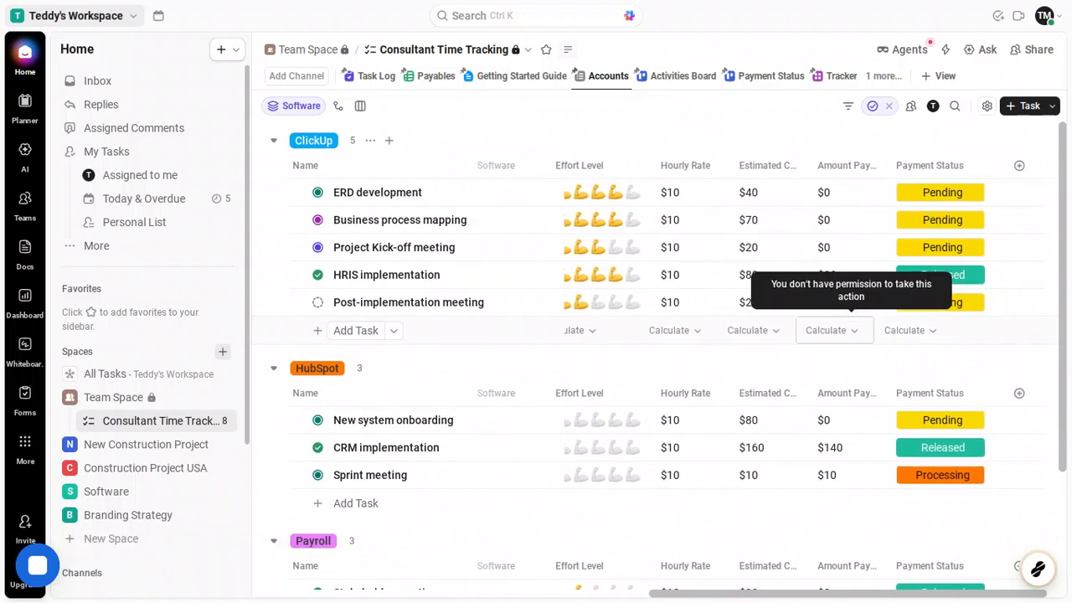
{"action": "scroll", "coordinate": [813, 328], "scroll_direction": "down", "scroll_amount": 1}
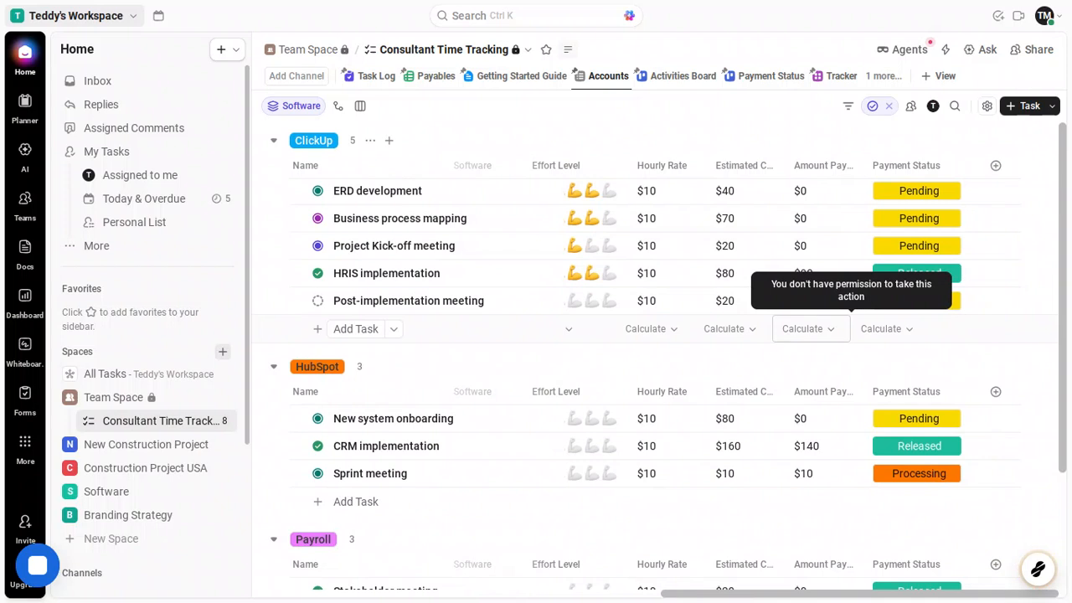
{"action": "scroll", "coordinate": [813, 329], "scroll_direction": "down", "scroll_amount": 1}
{"action": "scroll", "coordinate": [812, 330], "scroll_direction": "left", "scroll_amount": 3}
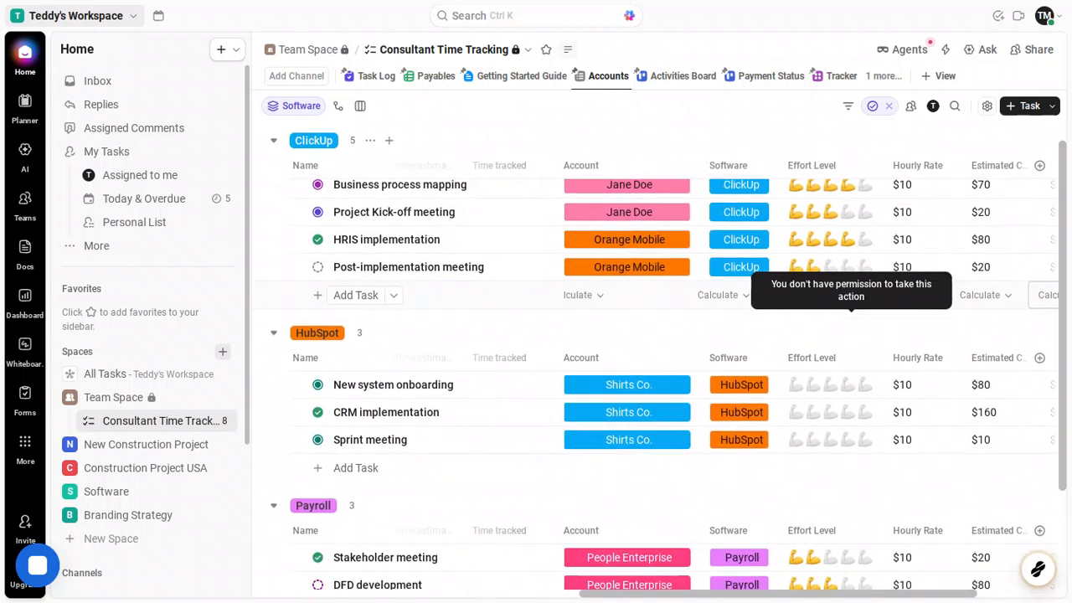
{"action": "scroll", "coordinate": [846, 319], "scroll_direction": "down", "scroll_amount": 1}
{"action": "scroll", "coordinate": [846, 319], "scroll_direction": "left", "scroll_amount": 4}
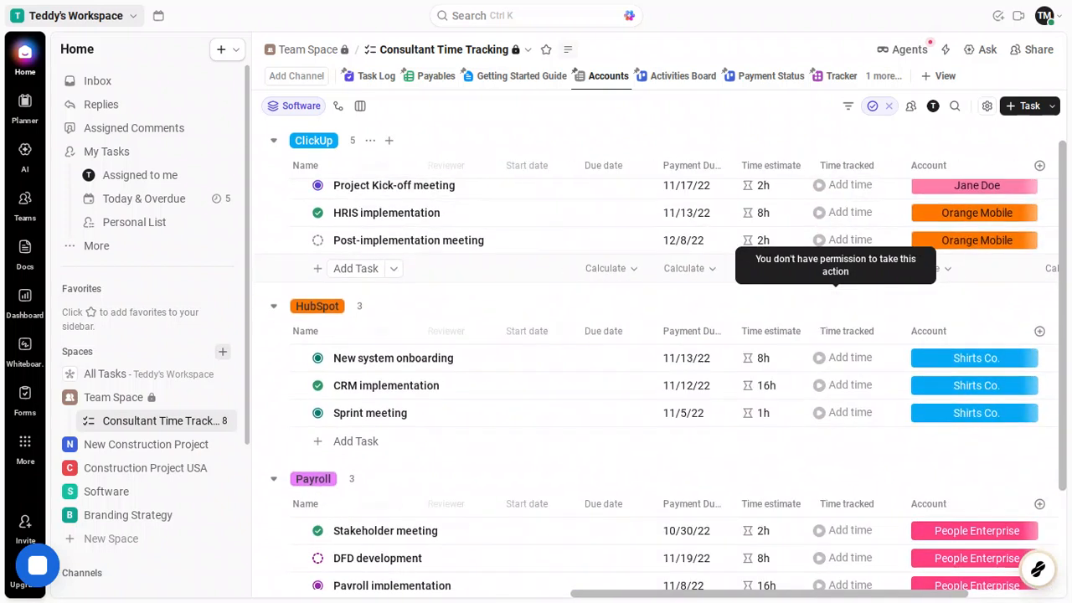
{"action": "scroll", "coordinate": [835, 293], "scroll_direction": "down", "scroll_amount": 3}
{"action": "scroll", "coordinate": [835, 293], "scroll_direction": "left", "scroll_amount": 2}
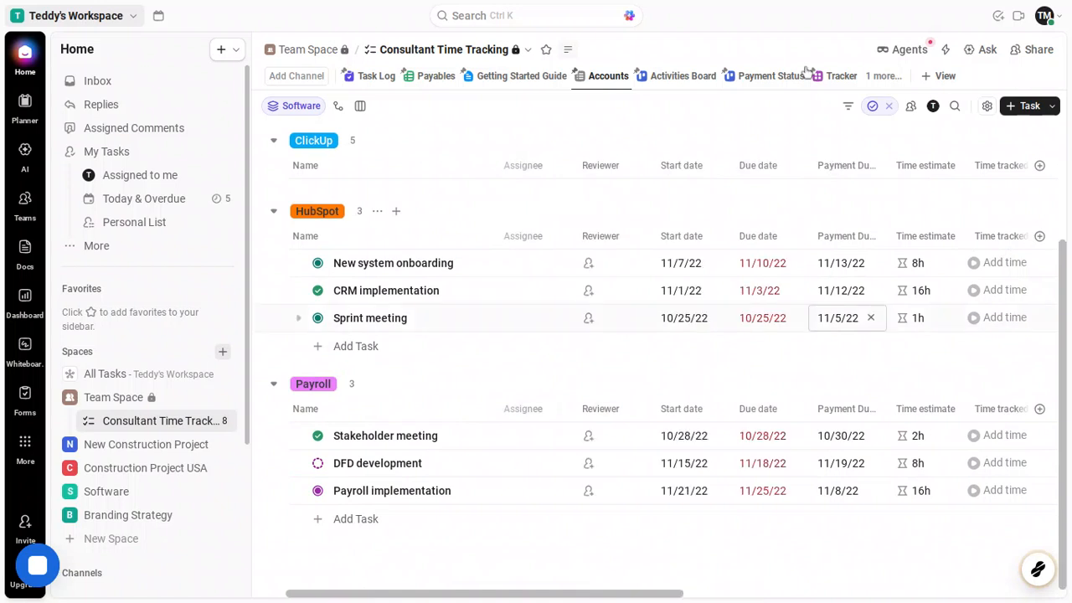
Examine the Activities Board's task cards across all status columns from Backlog to Complete.
{"action": "left_click", "coordinate": [694, 77]}
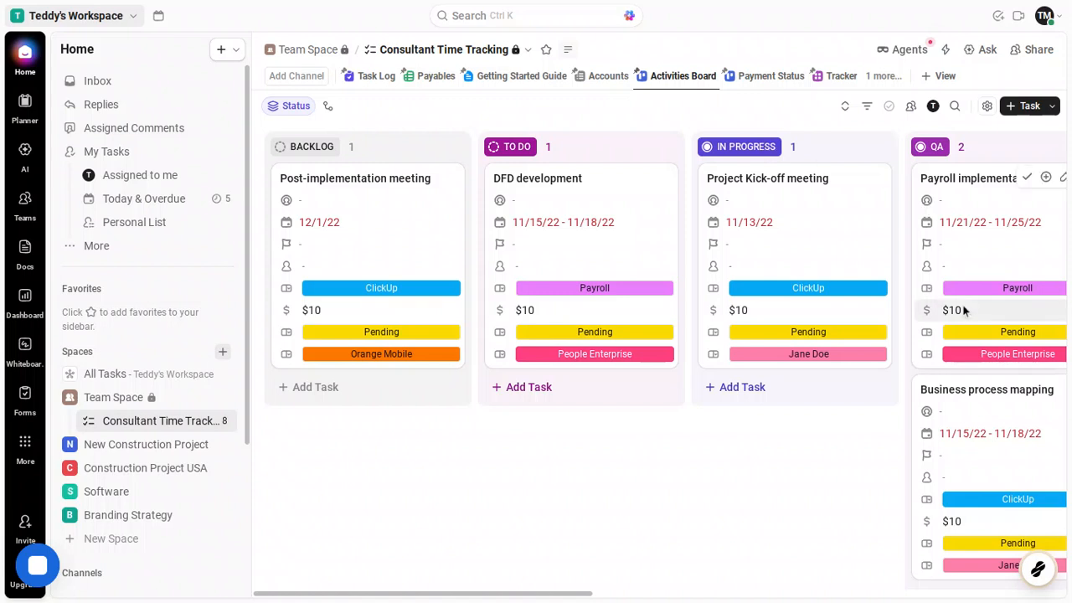
{"action": "scroll", "coordinate": [963, 310], "scroll_direction": "right", "scroll_amount": 5}
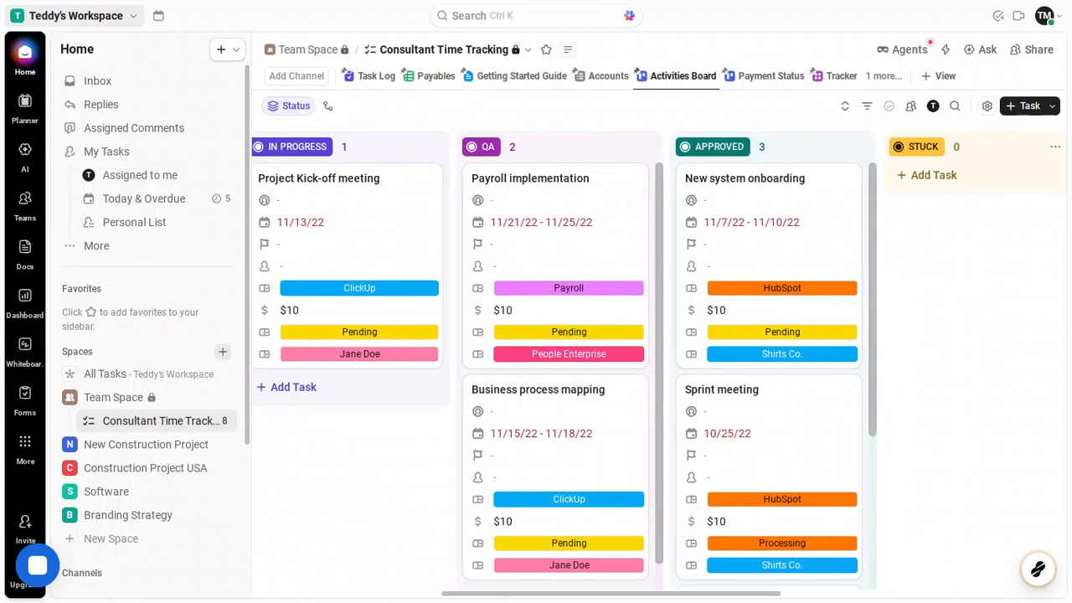
{"action": "scroll", "coordinate": [659, 363], "scroll_direction": "right", "scroll_amount": 5}
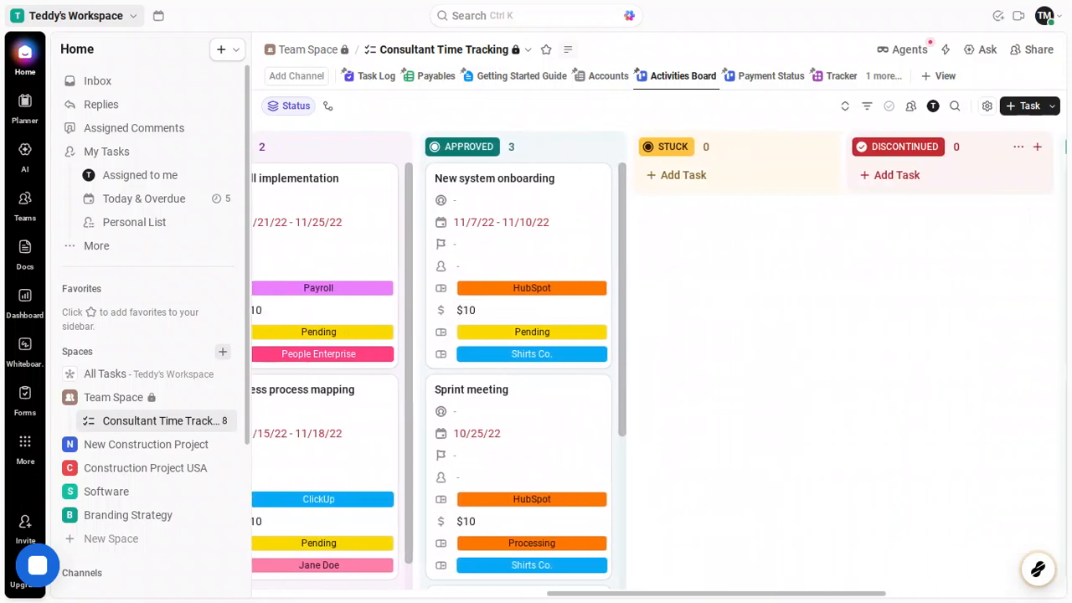
{"action": "scroll", "coordinate": [922, 310], "scroll_direction": "right", "scroll_amount": 5}
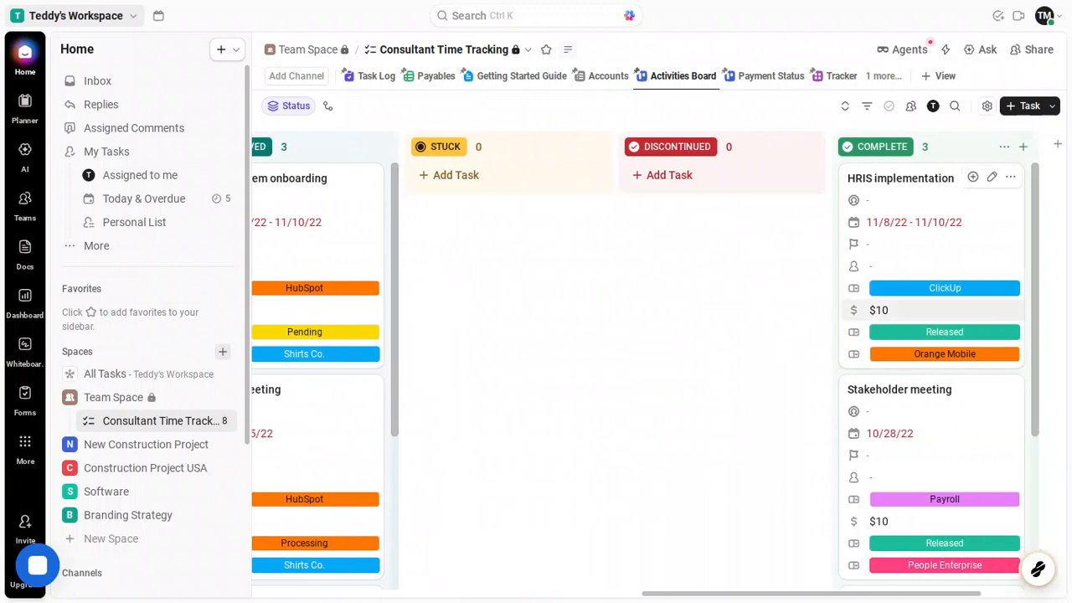
{"action": "scroll", "coordinate": [879, 310], "scroll_direction": "right", "scroll_amount": 4}
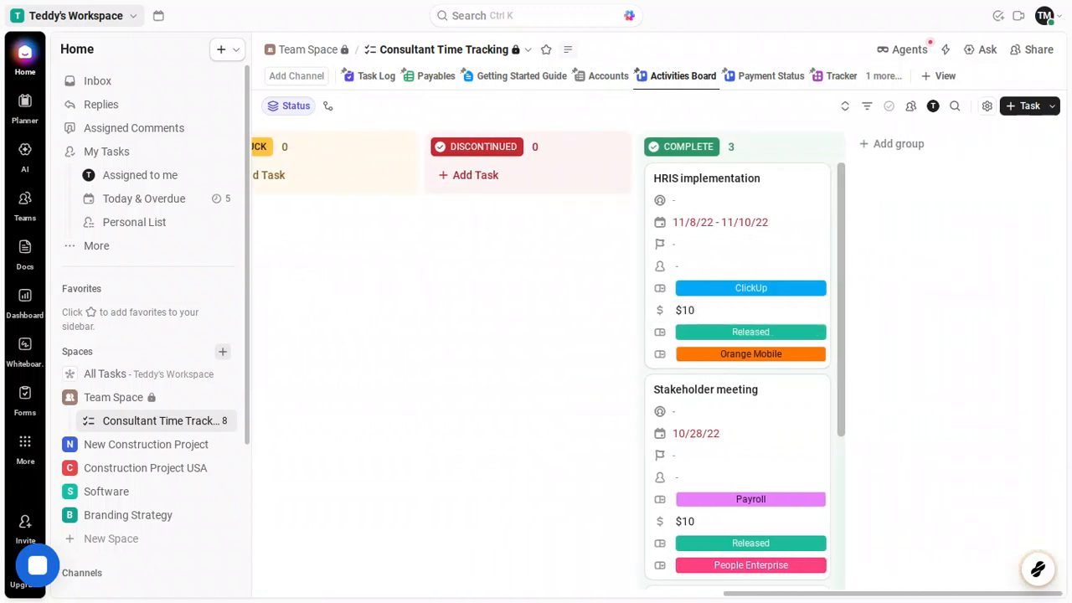
{"action": "scroll", "coordinate": [612, 361], "scroll_direction": "left", "scroll_amount": 12}
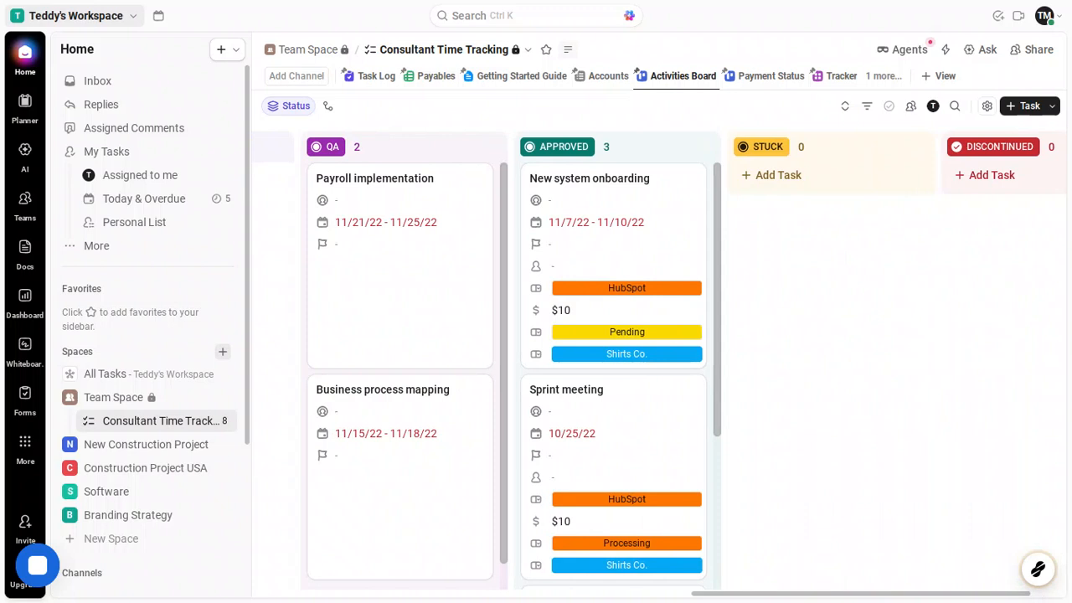
{"action": "scroll", "coordinate": [670, 360], "scroll_direction": "left", "scroll_amount": 12}
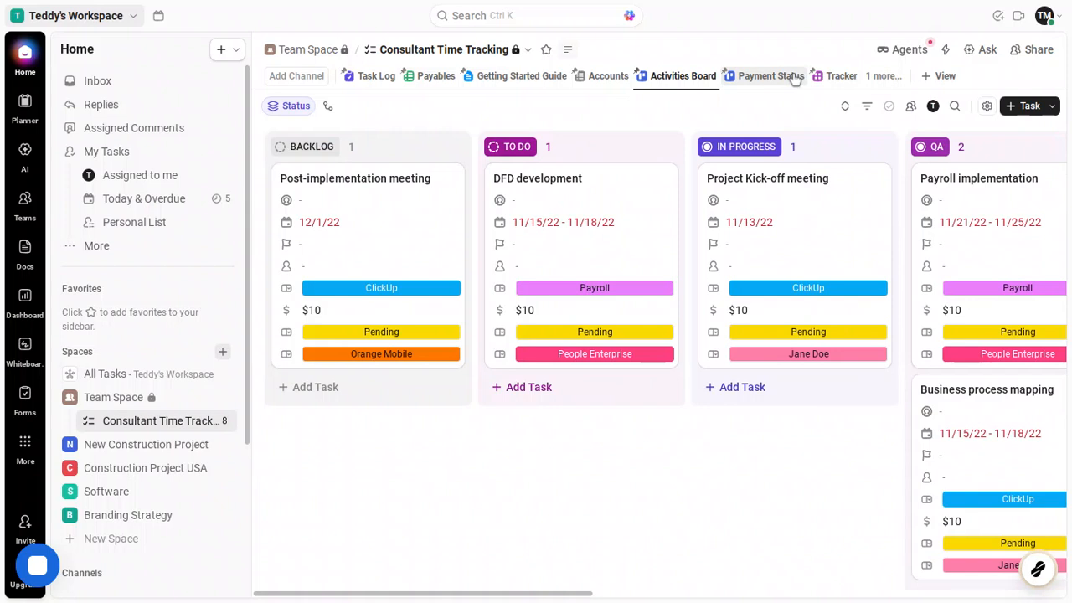
Review the Payment Status board and the Tracker view's workload and time estimates.
{"action": "left_click", "coordinate": [793, 77]}
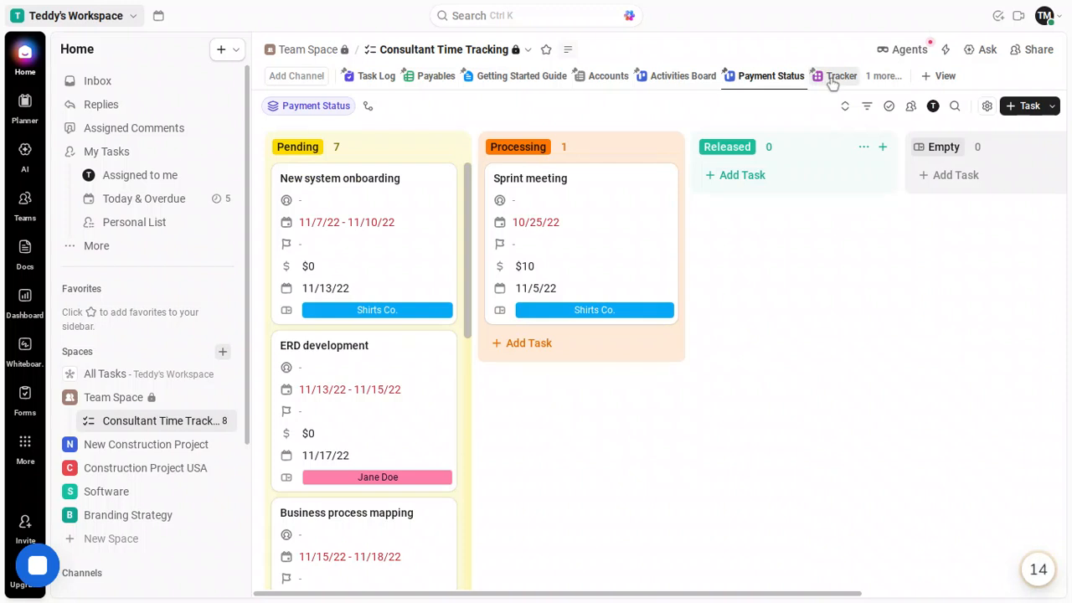
{"action": "left_click", "coordinate": [838, 76]}
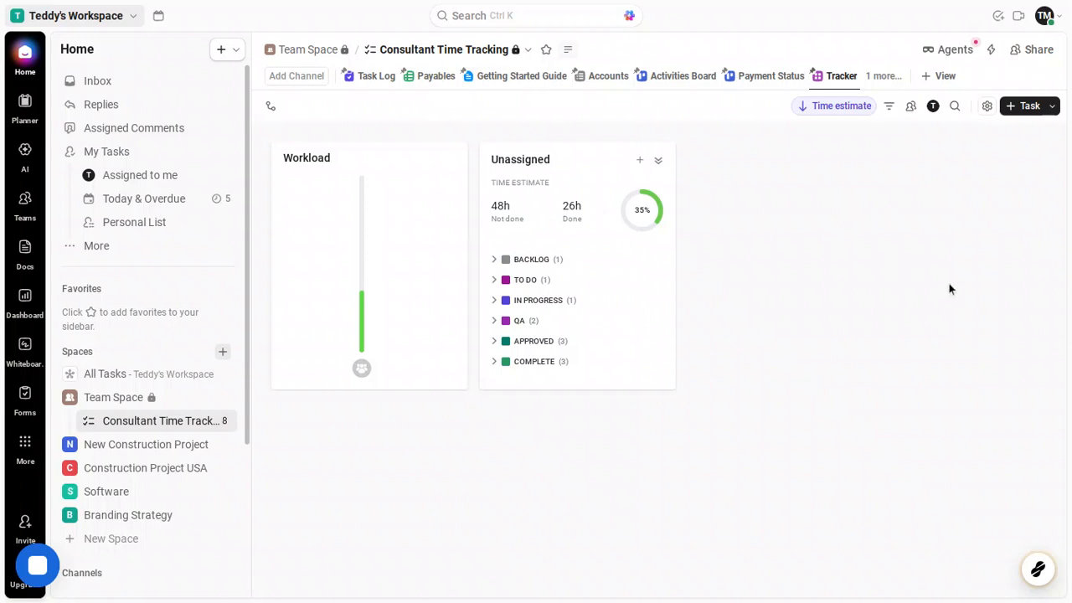
{"action": "mouse_move", "coordinate": [1041, 567]}
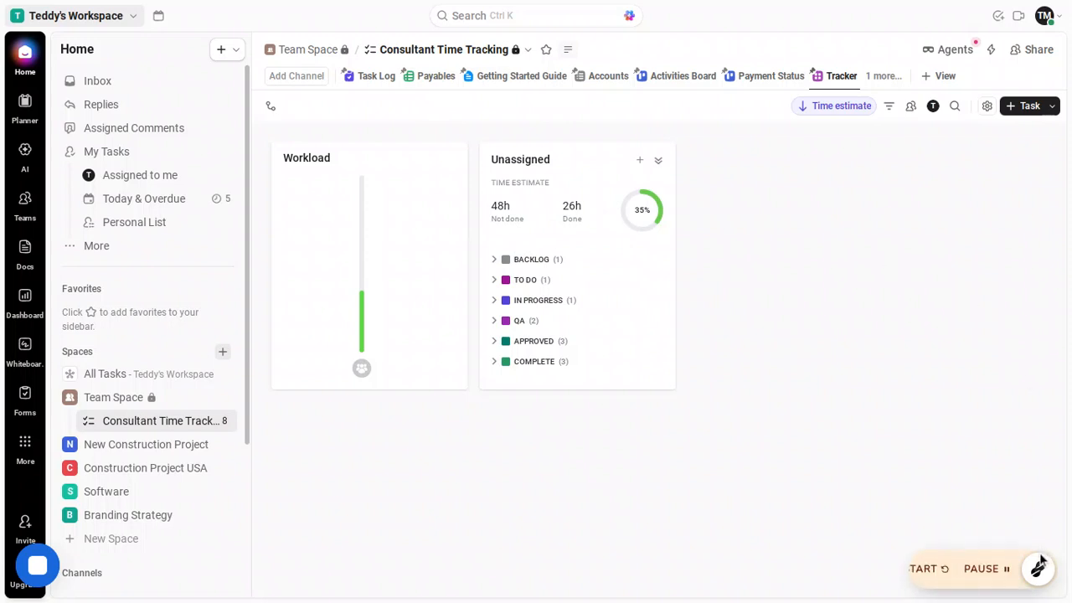